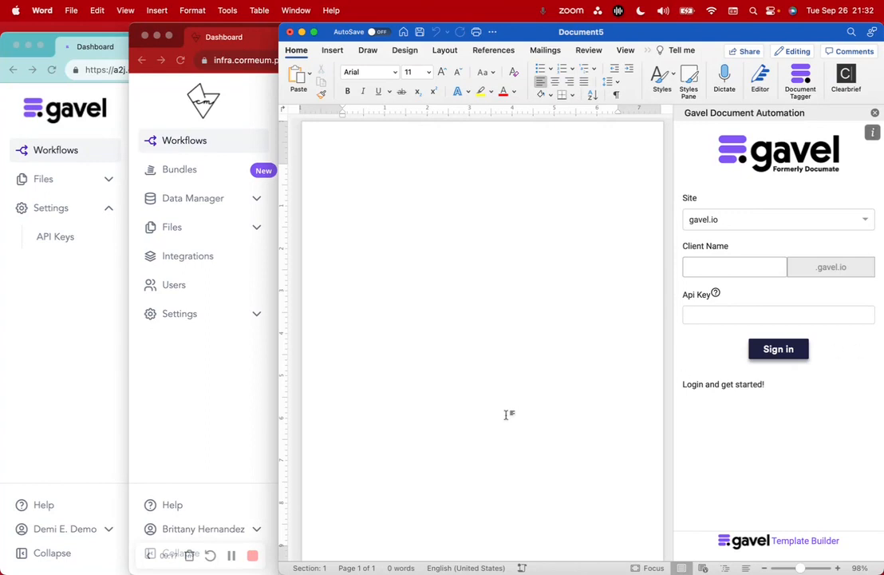
Step: Switch to Chrome, examine the a2j.gavel.io dashboard's address, and bring up the infra.cormeum.pro dashboard
left_click(113, 352)
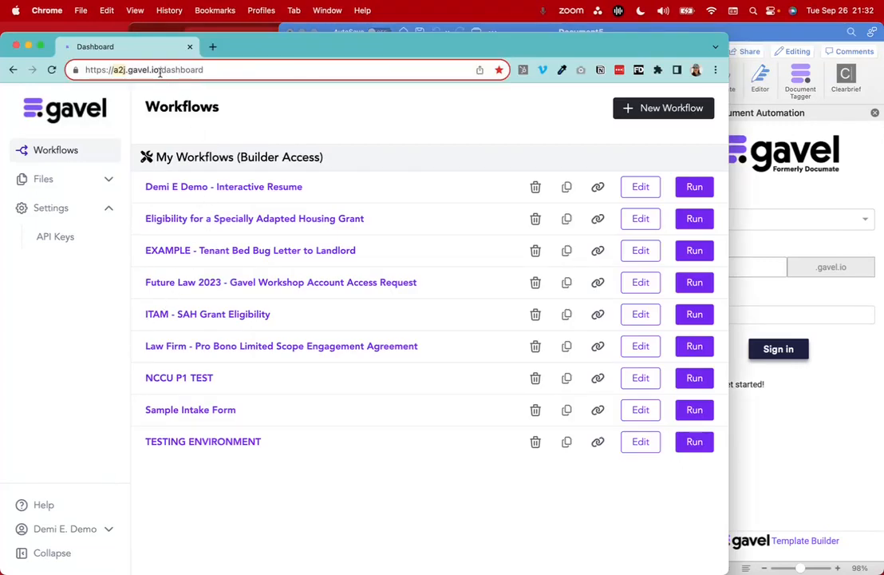
left_click(135, 70)
left_click(258, 30)
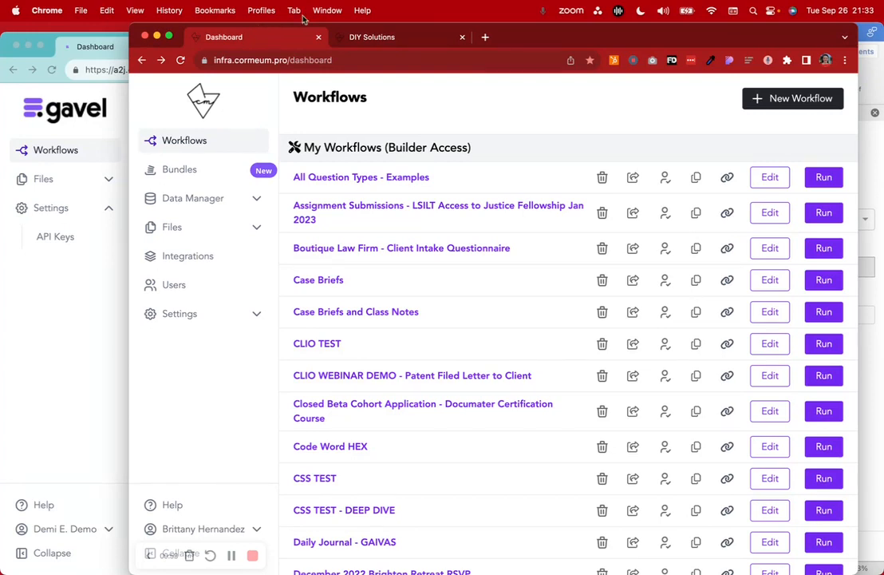
Step: Open gavel.io in a new browser tab and go to its Learning Center
left_click(486, 36)
type("gavel")
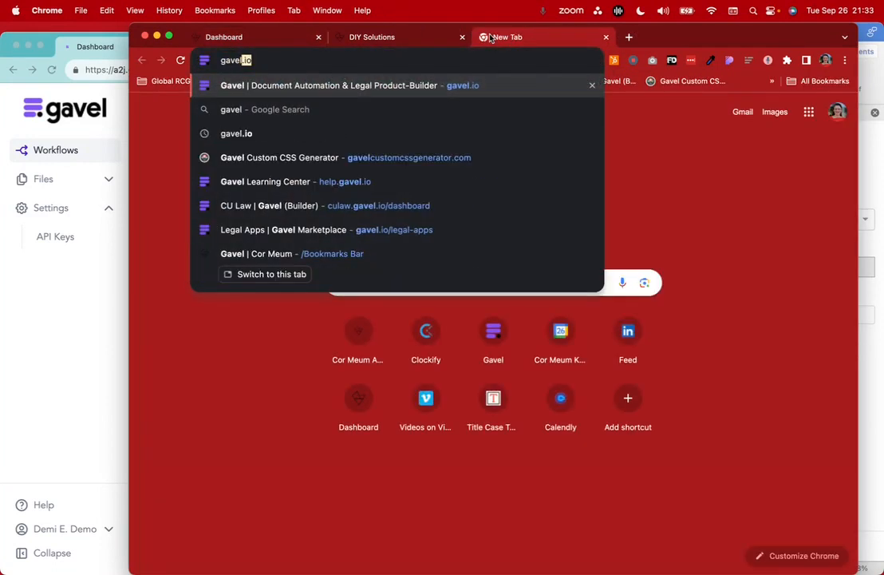
key("Return")
mouse_move(496, 106)
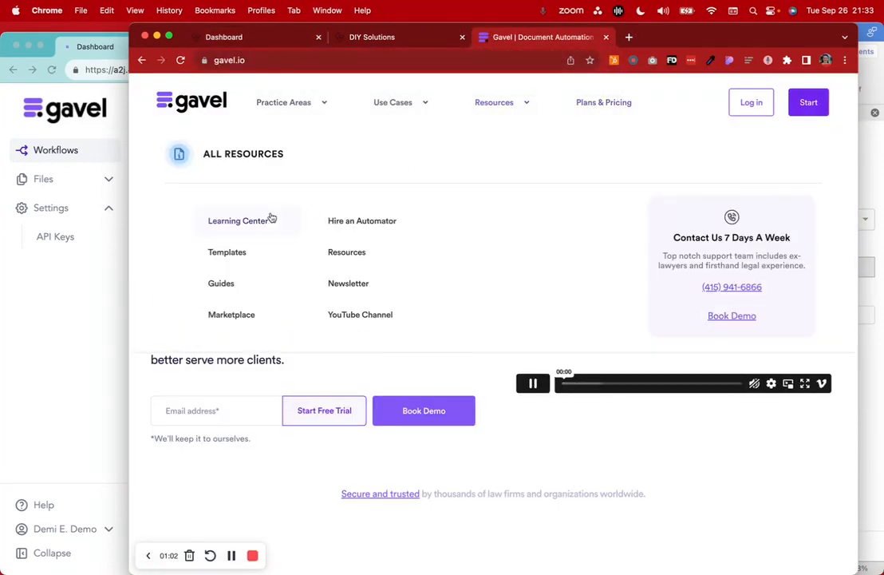
left_click(268, 220)
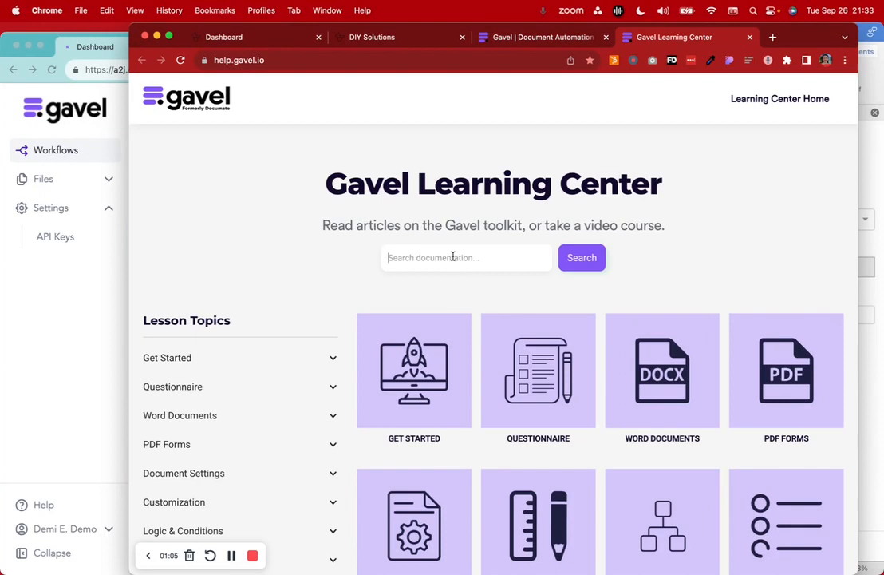
Step: Search the Learning Center for "domain" and read through the "Use a Custom Domain" guide
left_click(453, 257)
type("doma")
key("Return")
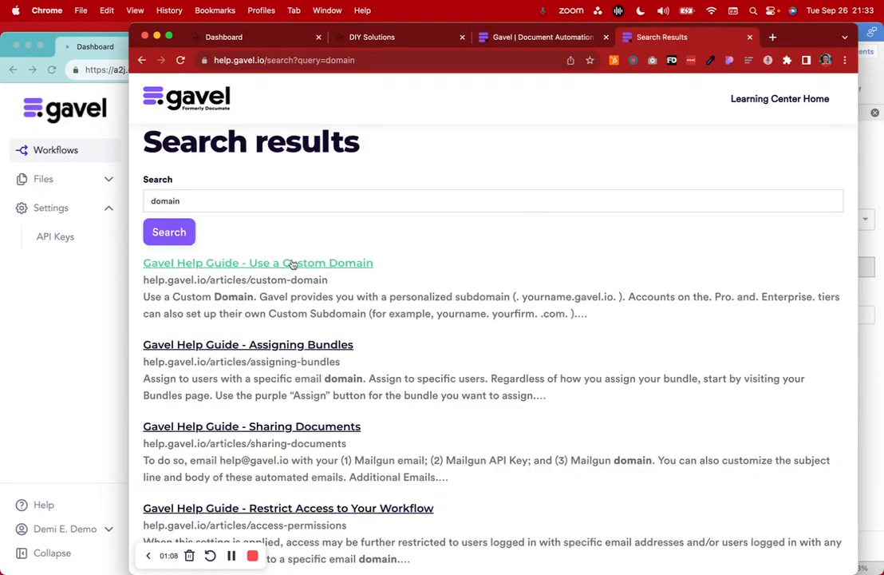
left_click(293, 264)
scroll(572, 333, "down", 5)
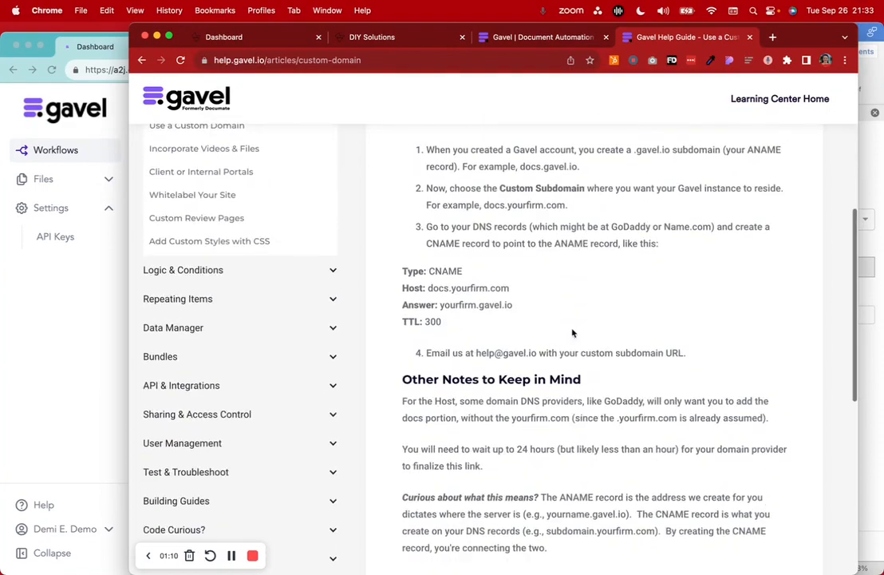
scroll(535, 443, "down", 5)
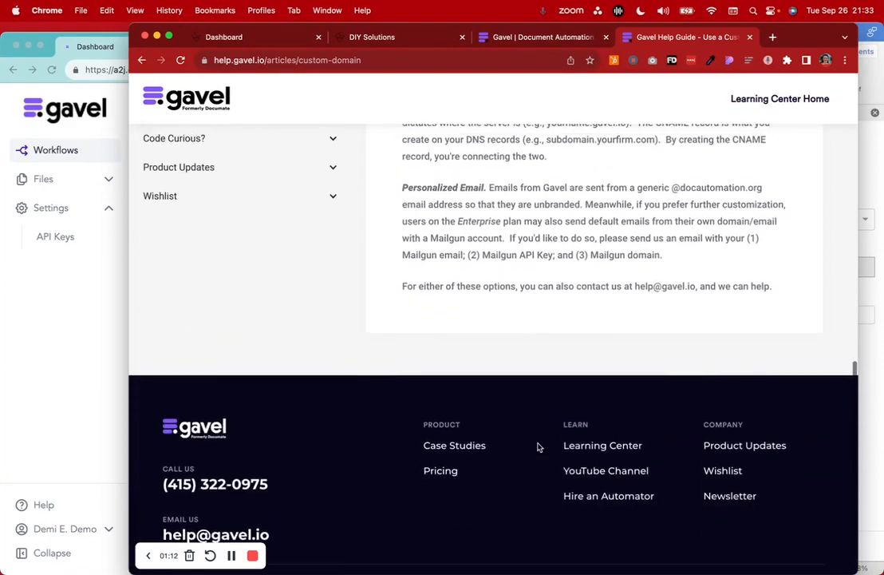
scroll(537, 446, "up", 15)
Step: Compare the custom domain guide with the full web address of the infra.cormeum.pro dashboard
left_click(299, 40)
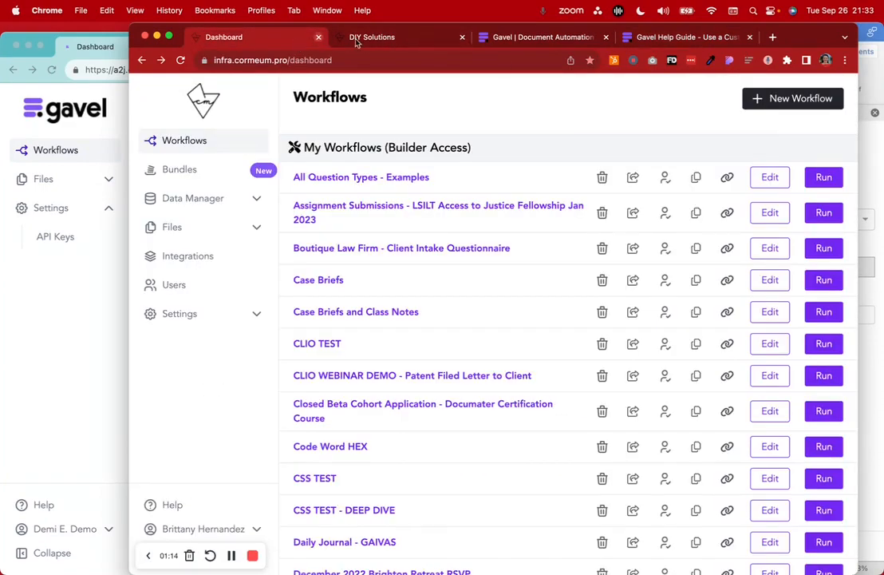
left_click(674, 38)
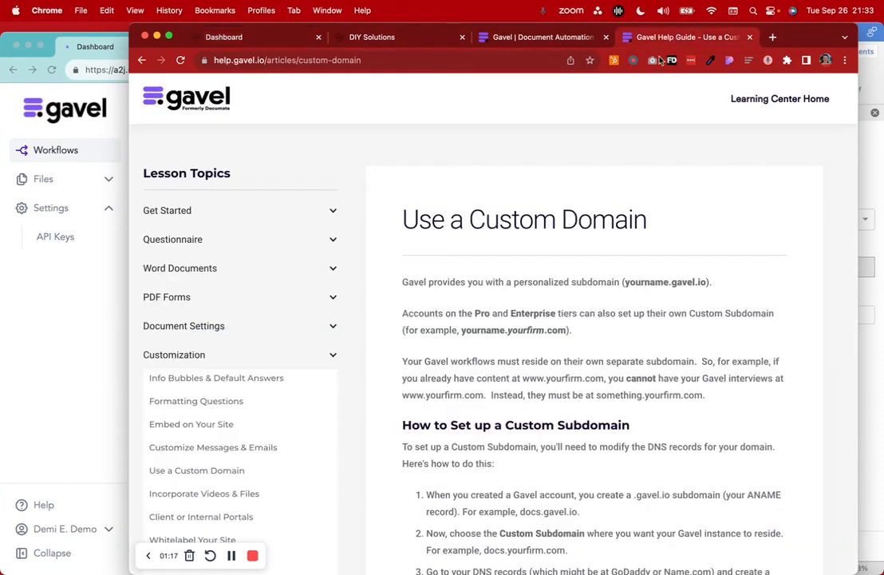
left_click(214, 40)
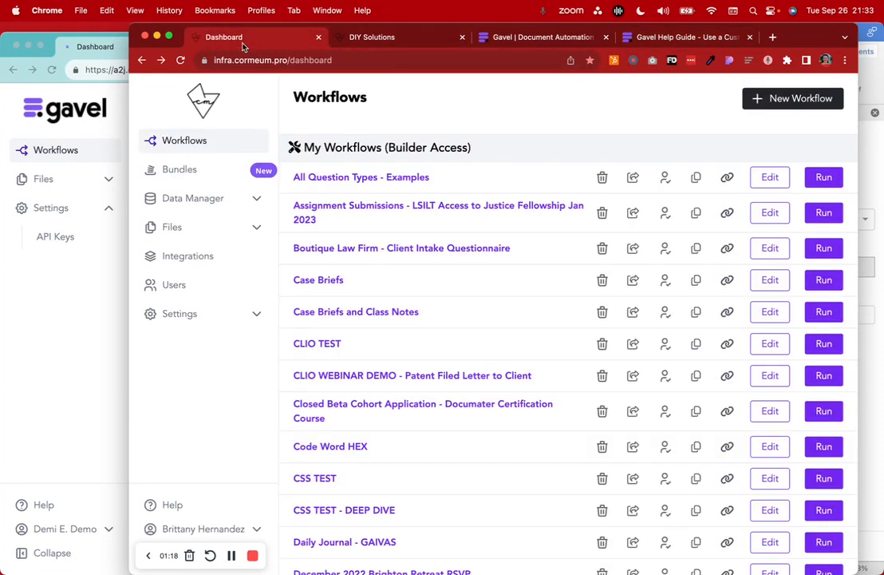
left_click(375, 58)
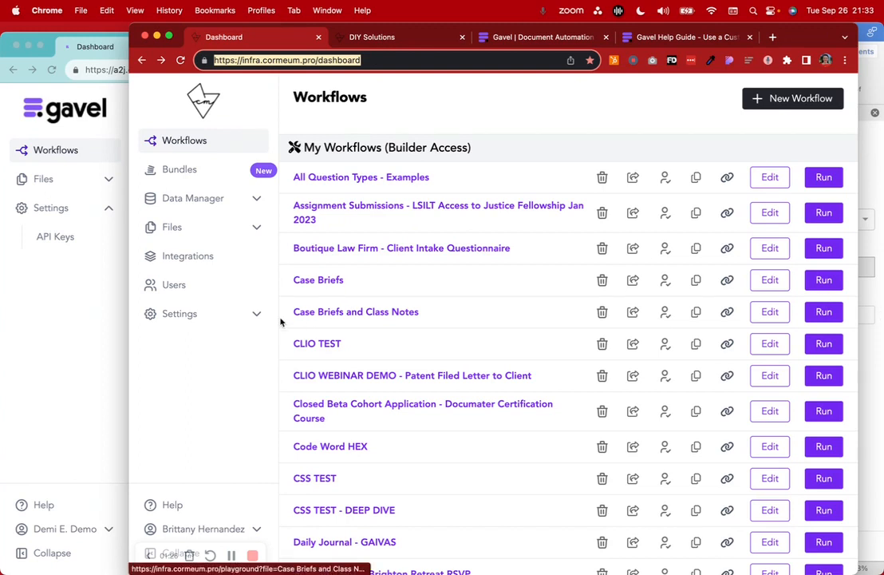
Step: Open the API Keys settings of the infra.cormeum.pro account and return to the Gavel sign-in form in Word
left_click(240, 314)
left_click(211, 341)
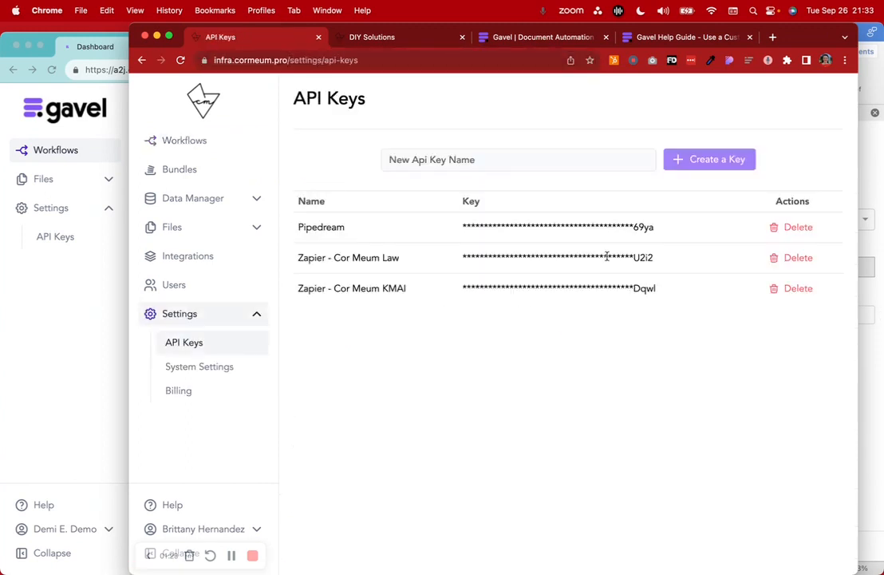
left_click(874, 345)
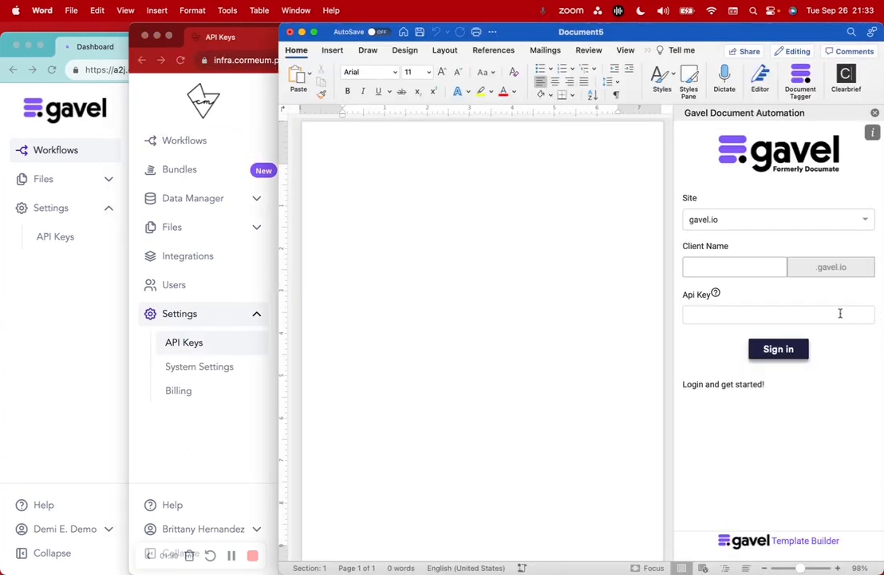
left_click_drag(683, 197, 704, 196)
Step: Switch to Chrome and examine the domain in the a2j.gavel.io dashboard's address
left_click(89, 53)
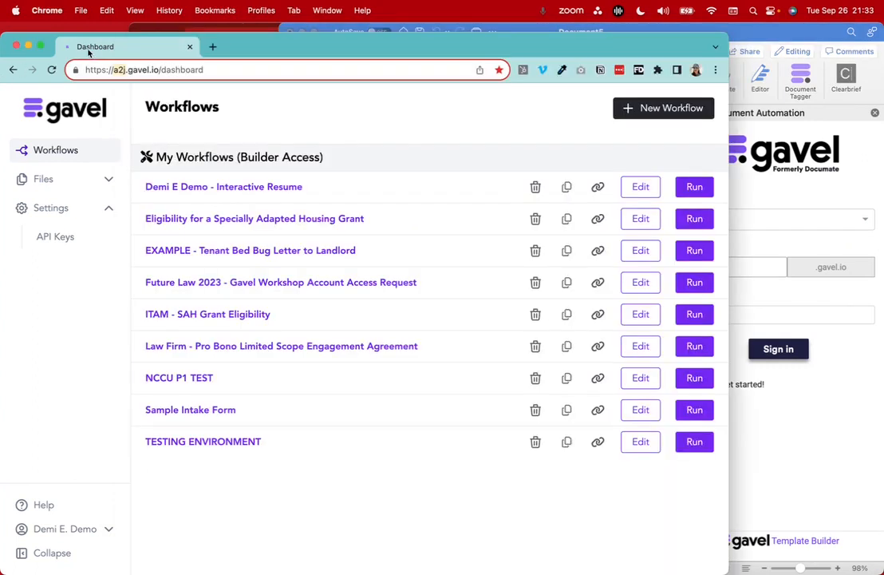
left_click_drag(159, 71, 115, 70)
left_click(718, 165)
left_click(724, 219)
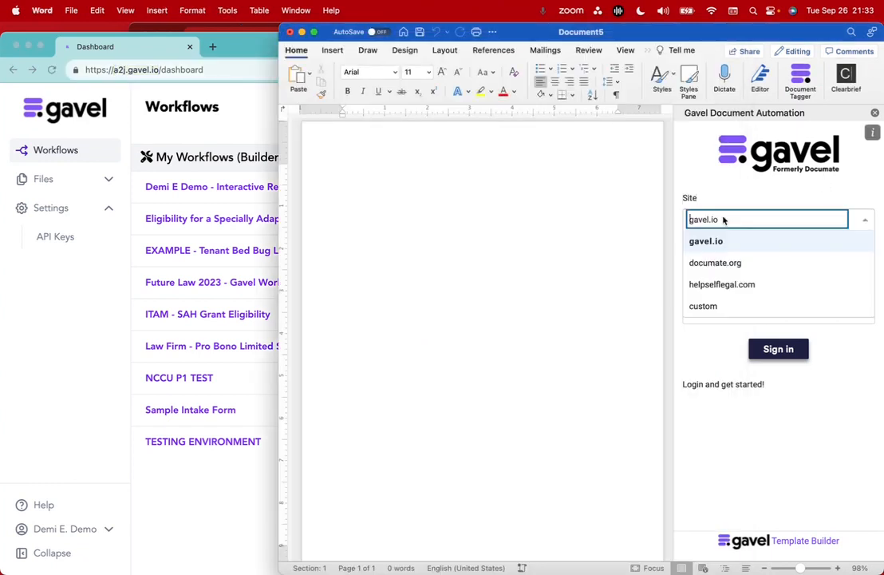
left_click(700, 307)
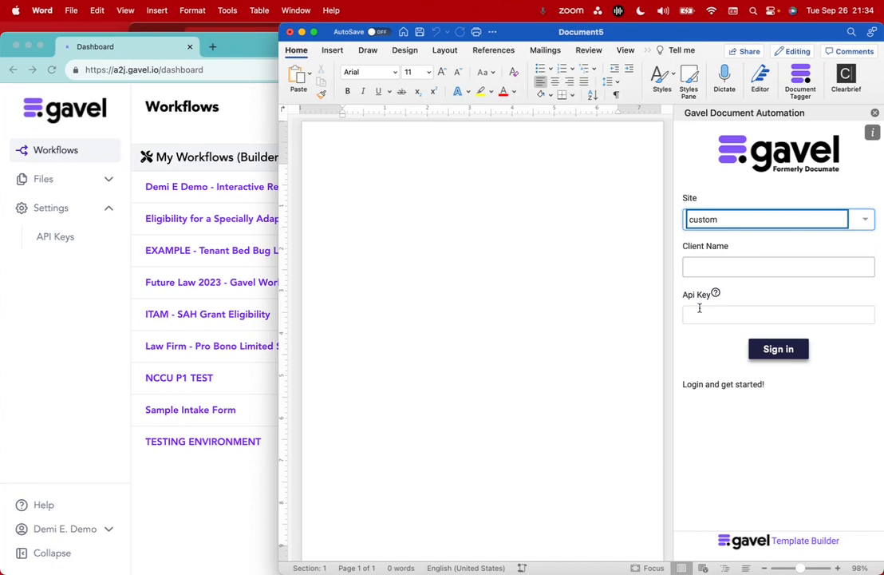
left_click(866, 221)
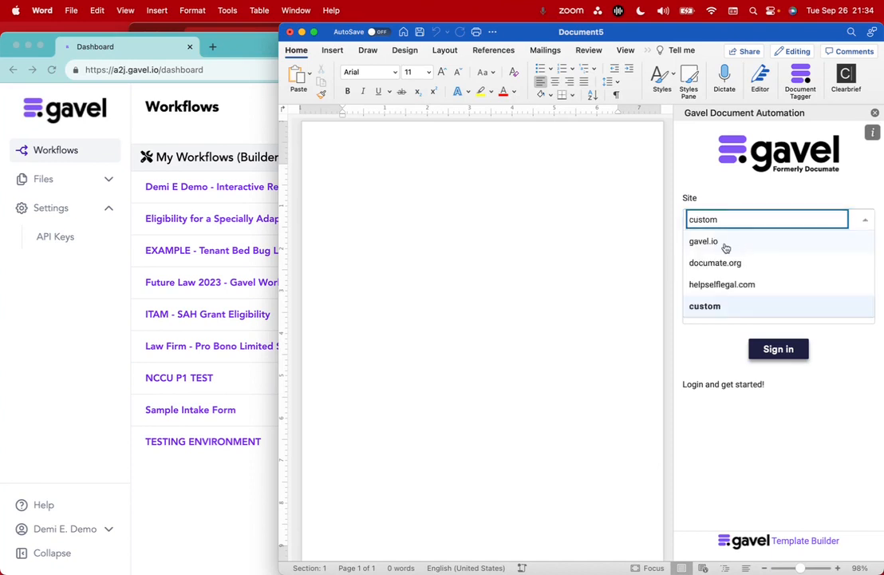
left_click(726, 248)
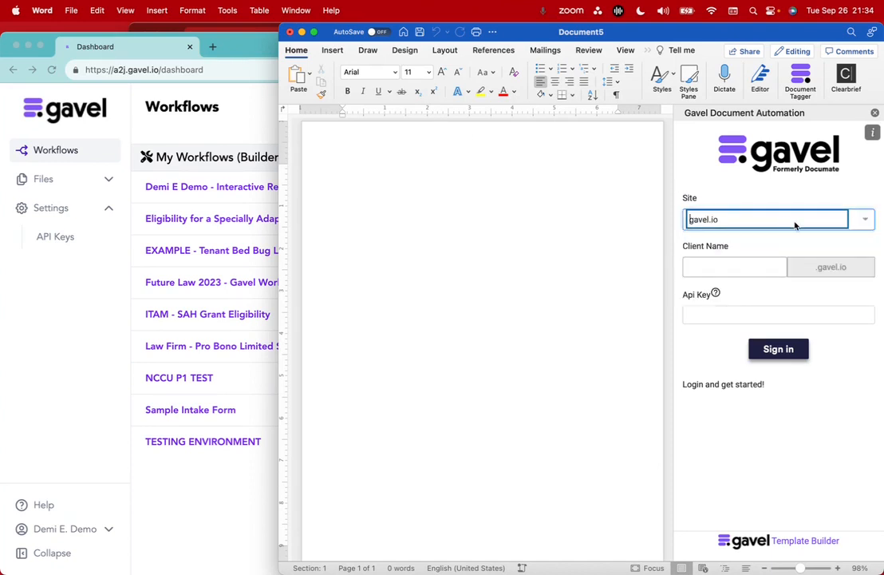
Step: Check the dashboard's subdomain in Chrome, and set Word's Gavel sign-in form to site gavel.io with client name a2j
left_click(140, 76)
left_click_drag(112, 70, 147, 70)
key("super+Tab")
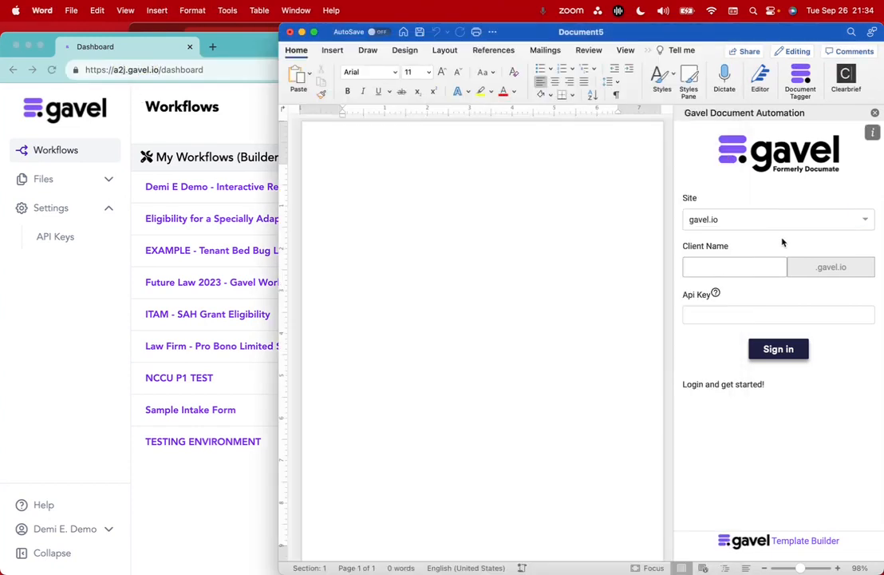
left_click(708, 220)
left_click(720, 240)
left_click(701, 264)
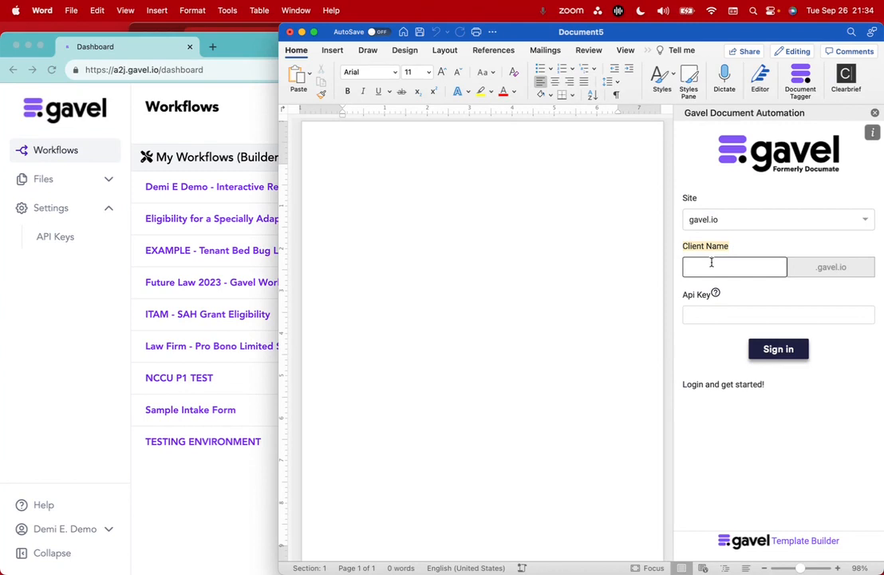
type("a")
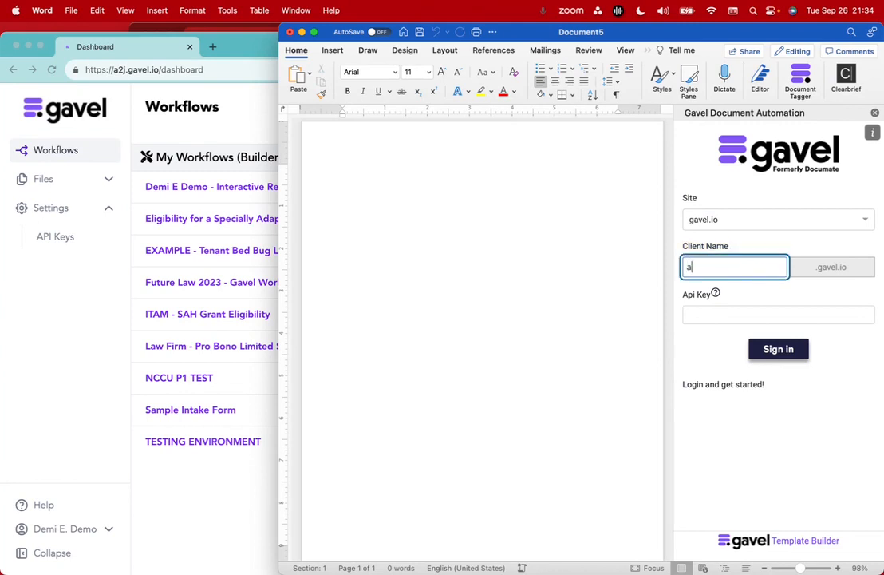
type("2j")
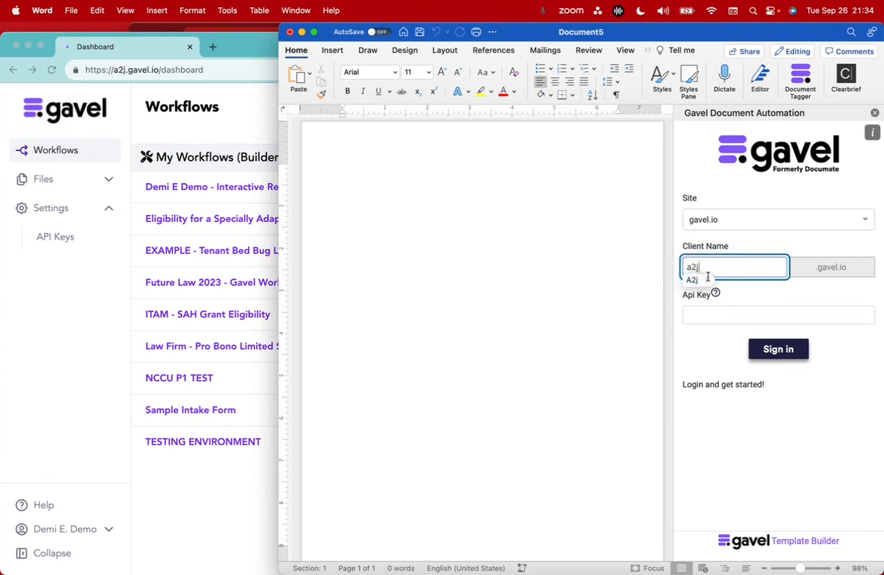
Step: Switch to Chrome and create an API key named "Word Add-In" in the a2j.gavel.io account's settings
left_click(83, 256)
left_click(75, 243)
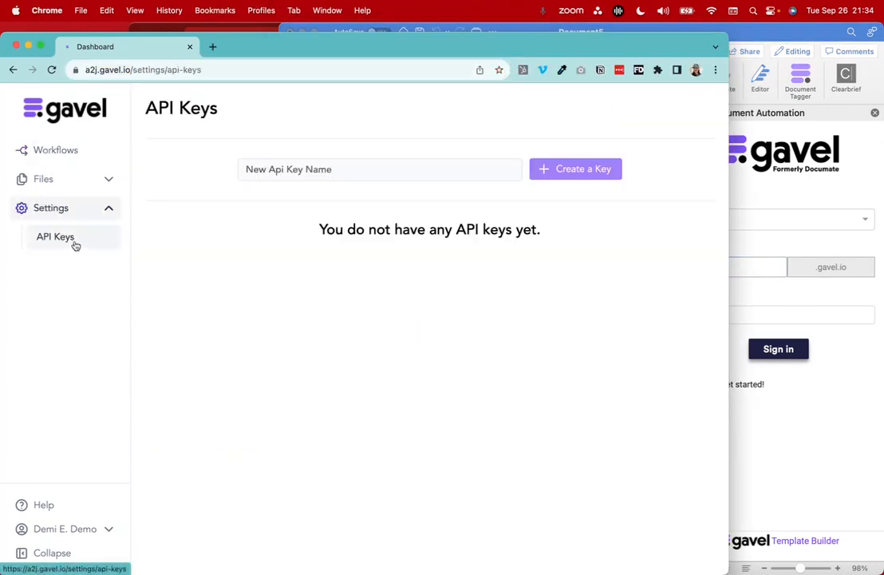
left_click(302, 169)
type("Word")
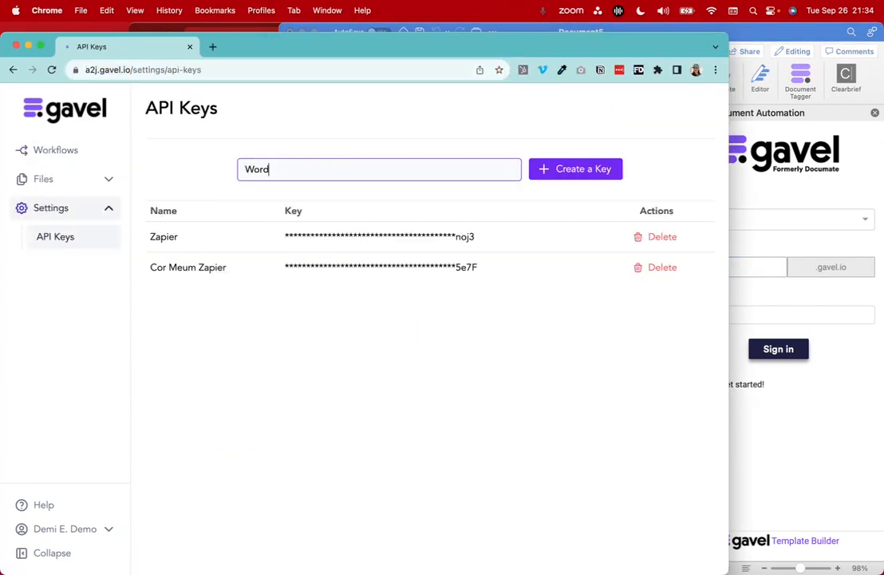
type(" Add-In")
left_click(581, 168)
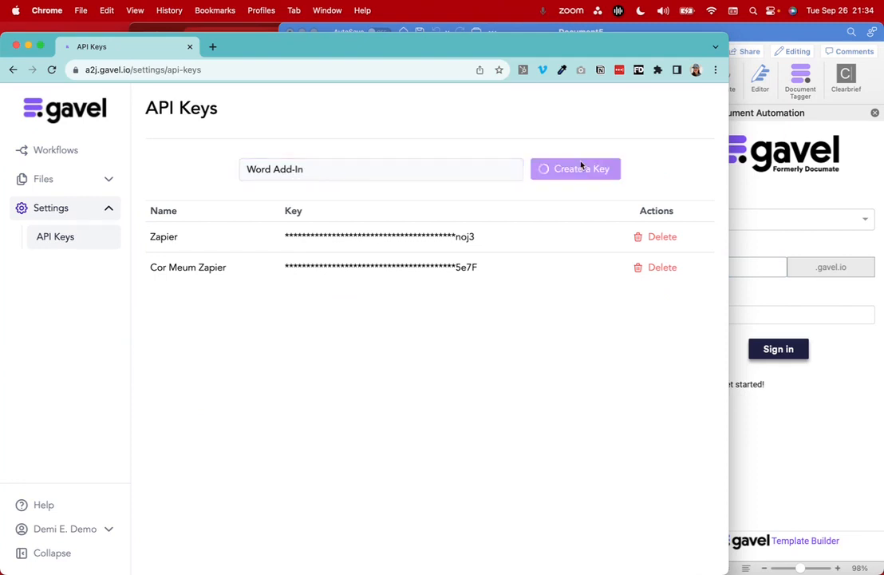
Step: Copy the new API key, paste it into the API key field of Word's Gavel add-in, and sign in
left_click(391, 219)
left_click(734, 300)
left_click(721, 314)
key("super+v")
left_click(790, 350)
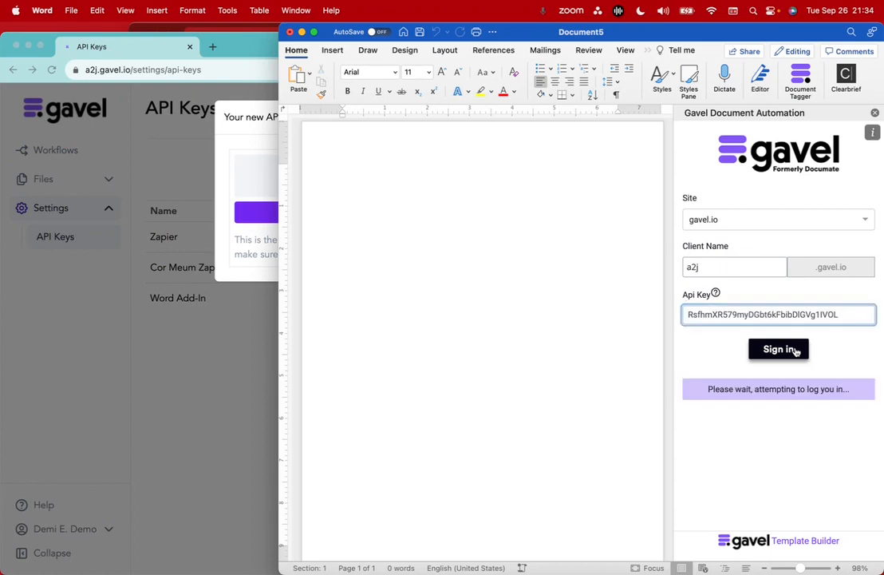
Step: Switch to Chrome, dismiss the new API key dialog, and bring up the infra.cormeum.pro API Keys page
left_click(230, 388)
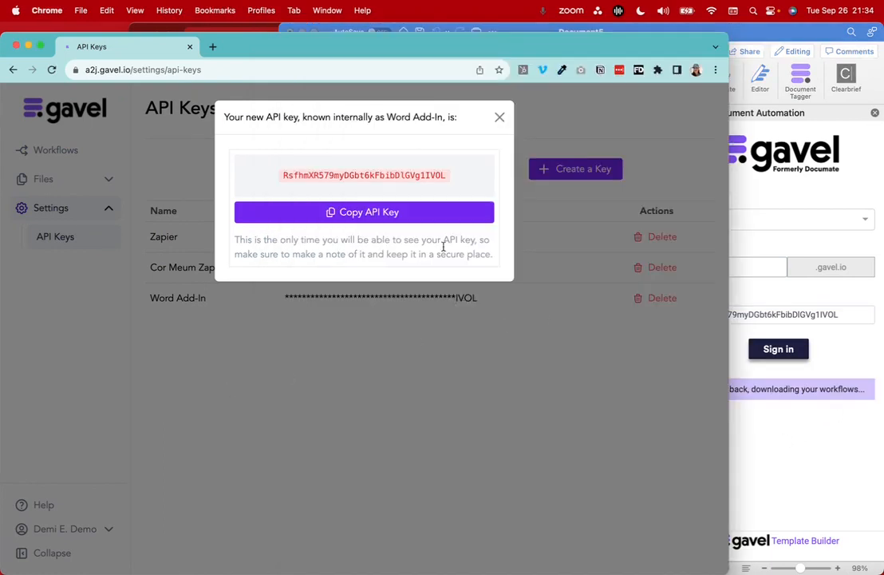
left_click(499, 117)
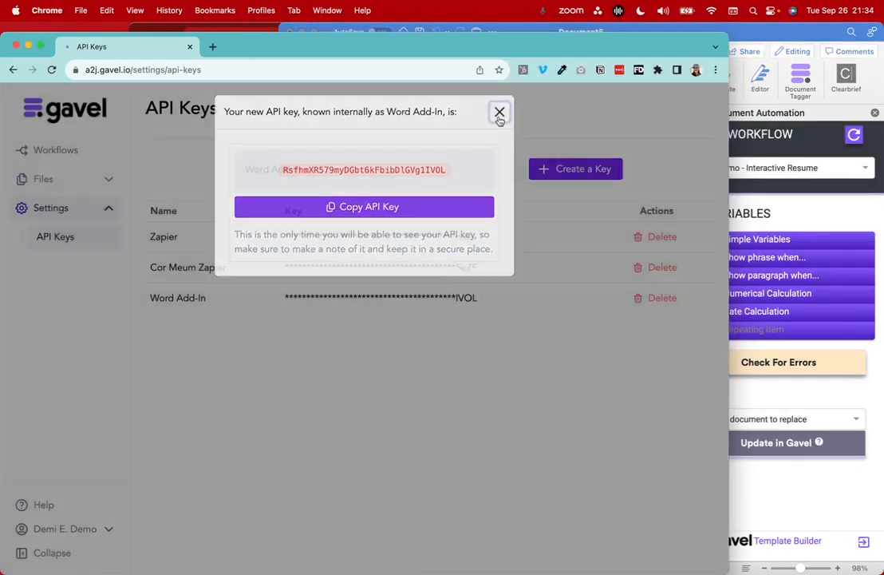
left_click(247, 30)
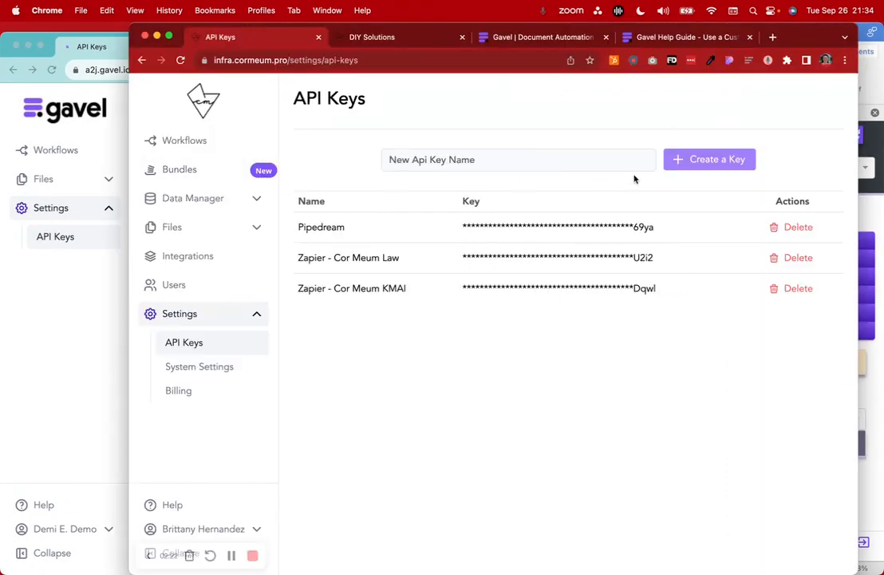
Step: Switch to Word and sign out of the Gavel add-in
left_click(862, 40)
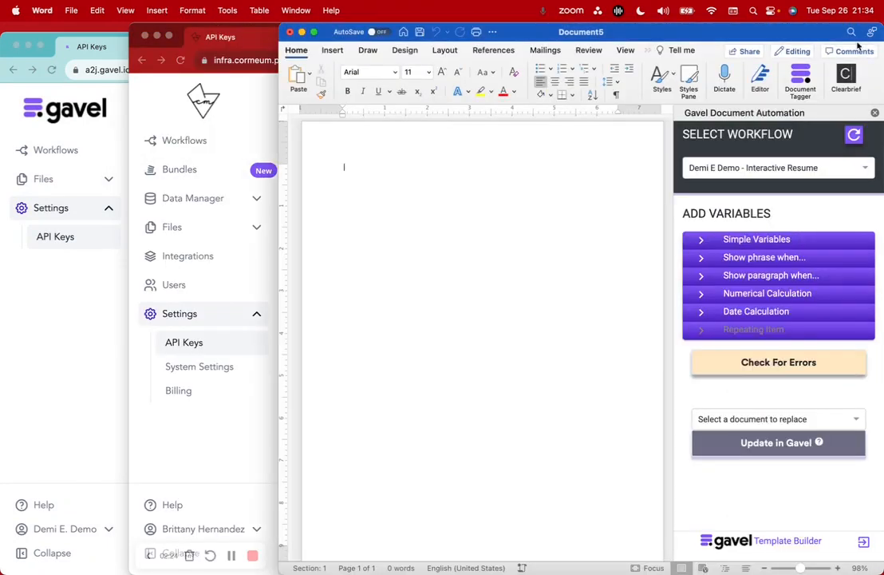
left_click(864, 541)
left_click(839, 510)
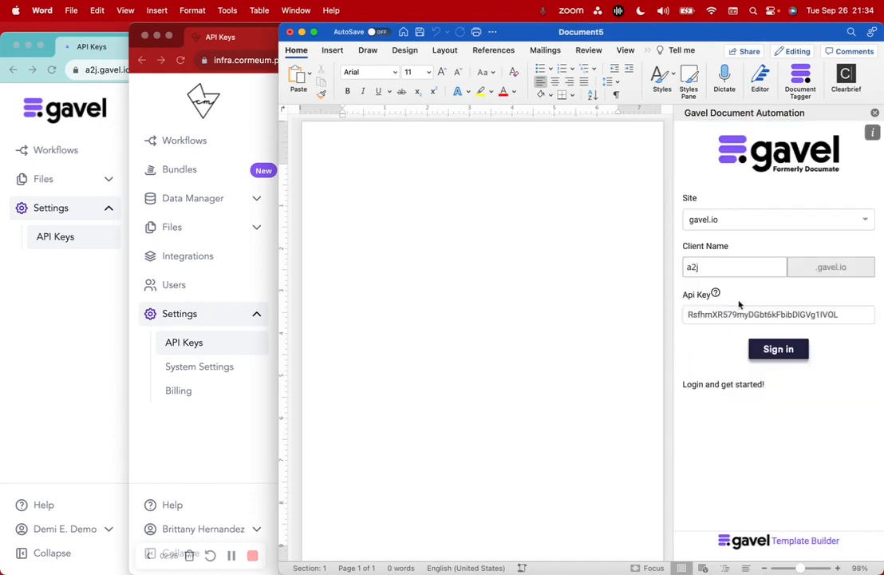
Step: Set the Gavel add-in's site to custom, and copy the domain infra.cormeum.pro from the account's web address in Chrome
left_click(704, 221)
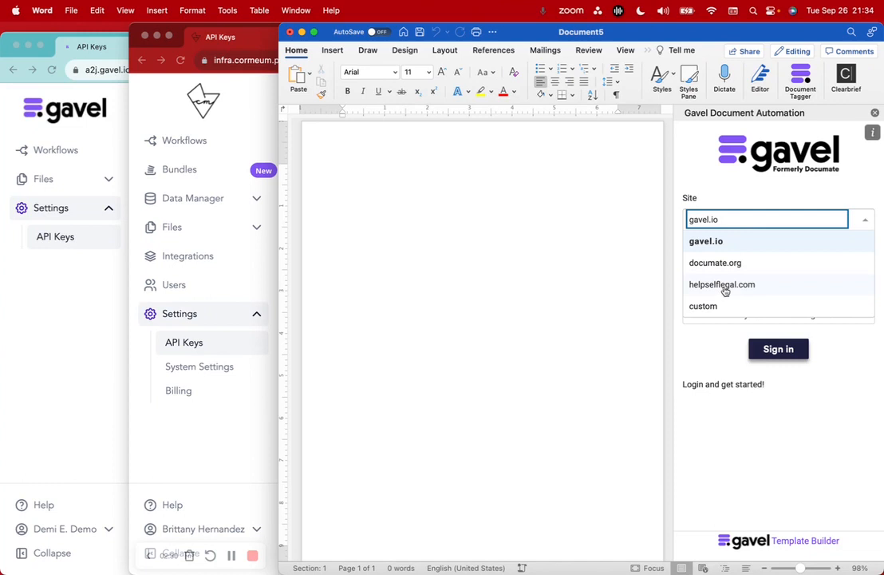
left_click(702, 307)
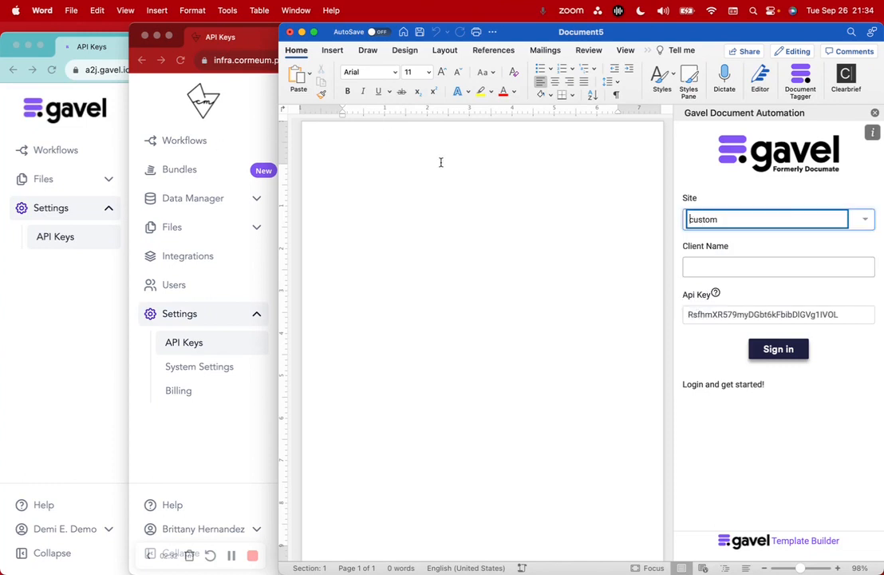
left_click(204, 54)
left_click(317, 60)
left_click_drag(317, 60, 244, 60)
key("super+c")
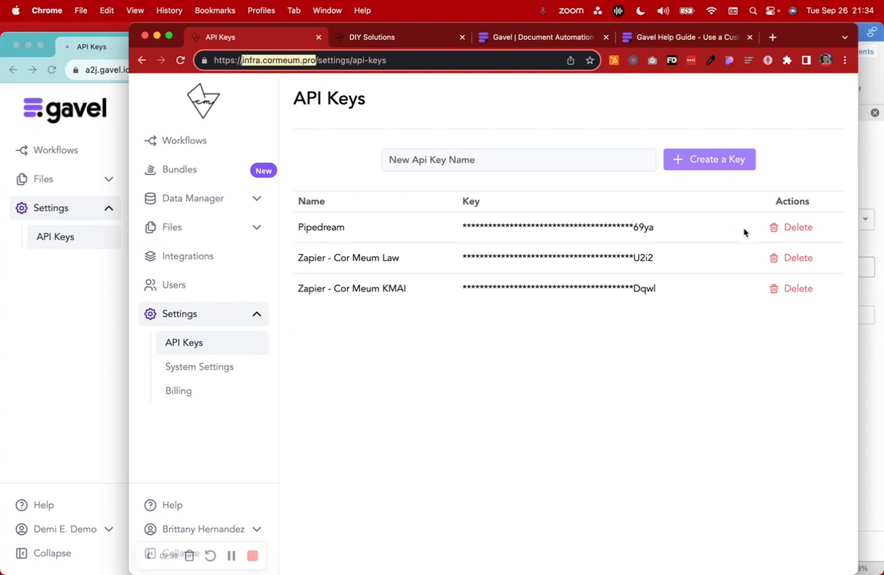
Step: Switch to Word, paste infra.cormeum.pro as the add-in's client name, and clear the old API key
left_click(882, 309)
left_click(743, 265)
key("super+v")
double_click(828, 315)
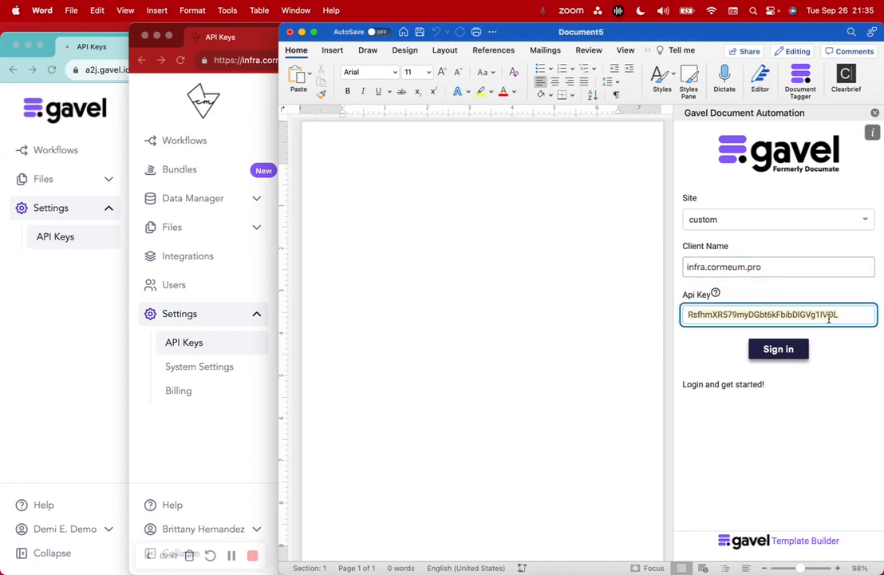
key("BackSpace")
Step: Switch to Chrome and create an API key named "Word Add-In" in the infra.cormeum.pro account
left_click(190, 378)
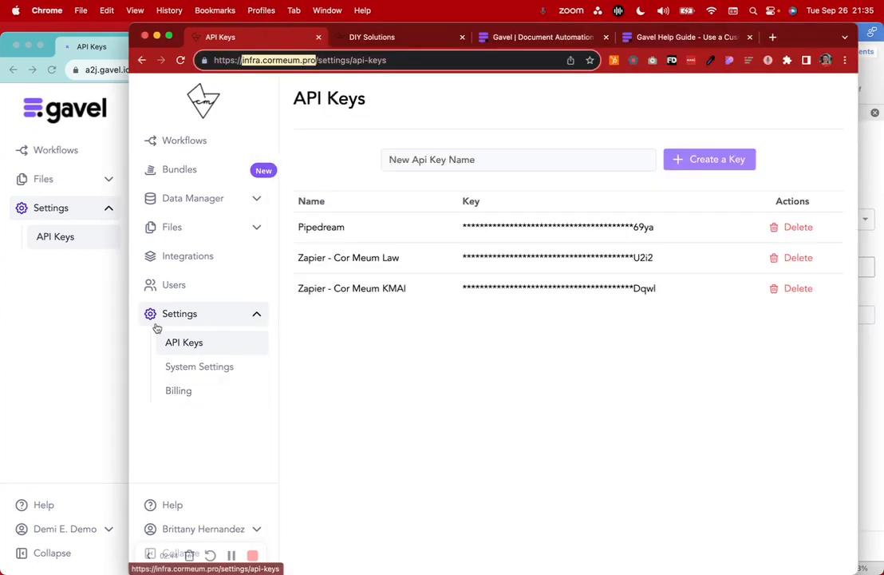
left_click(566, 155)
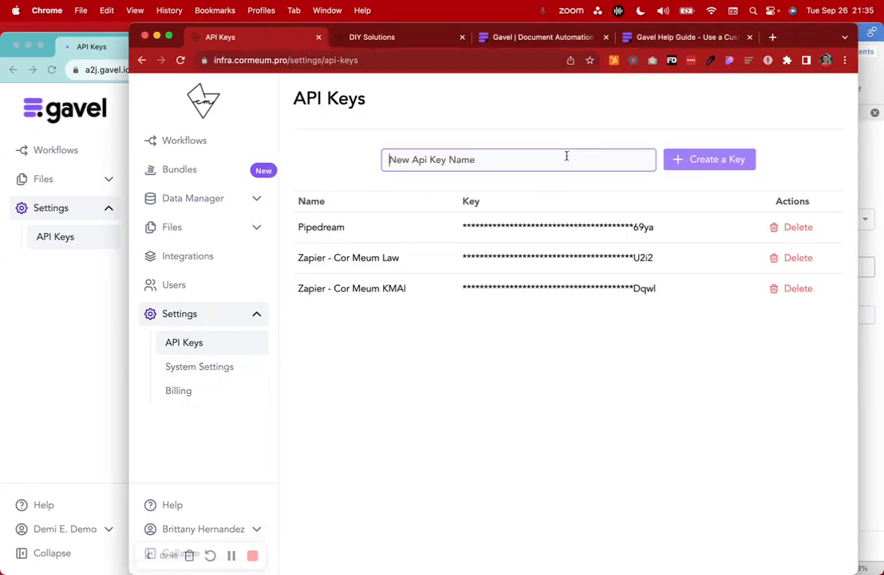
type("Word a")
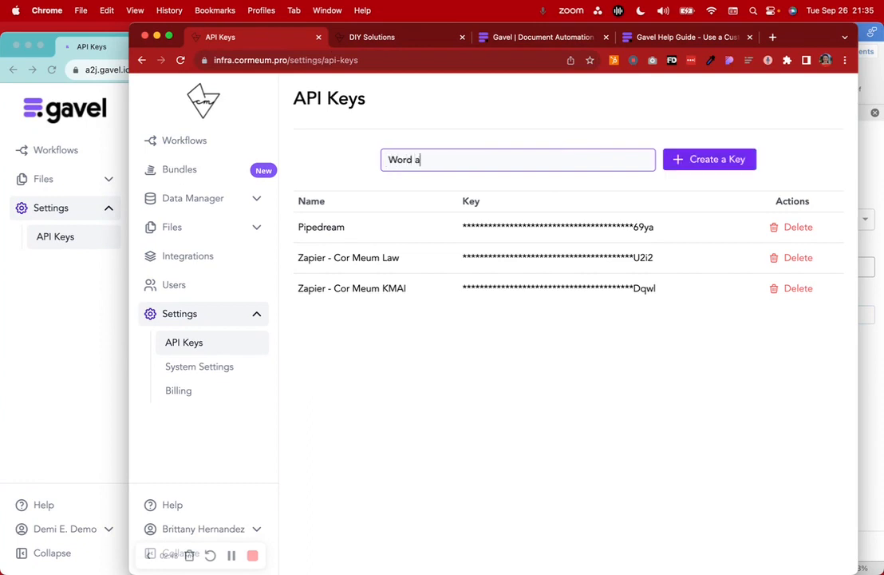
type("dd-In")
left_click(681, 163)
Step: Copy the new API key, paste it into the API key field of Word's Gavel add-in, and sign in
left_click(518, 206)
key("super+Tab")
left_click(734, 313)
key("super+v")
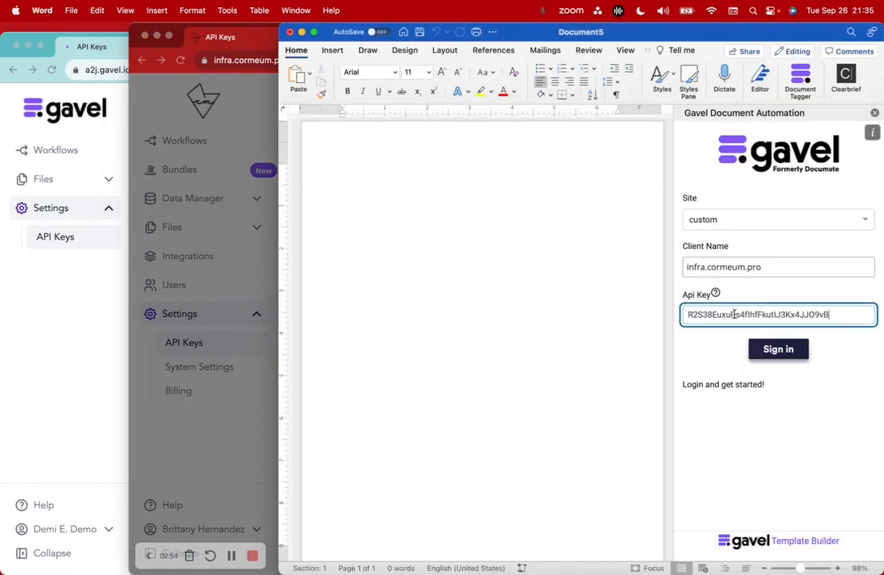
left_click(784, 352)
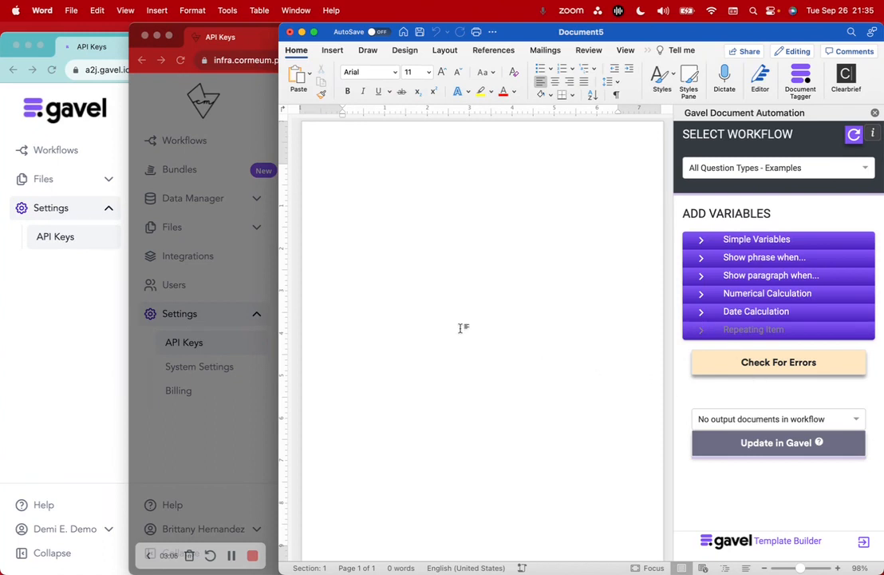
Step: Switch to the a2j.gavel.io account in Chrome and highlight the subdomain portion of its web address
left_click(2, 281)
left_click(129, 70)
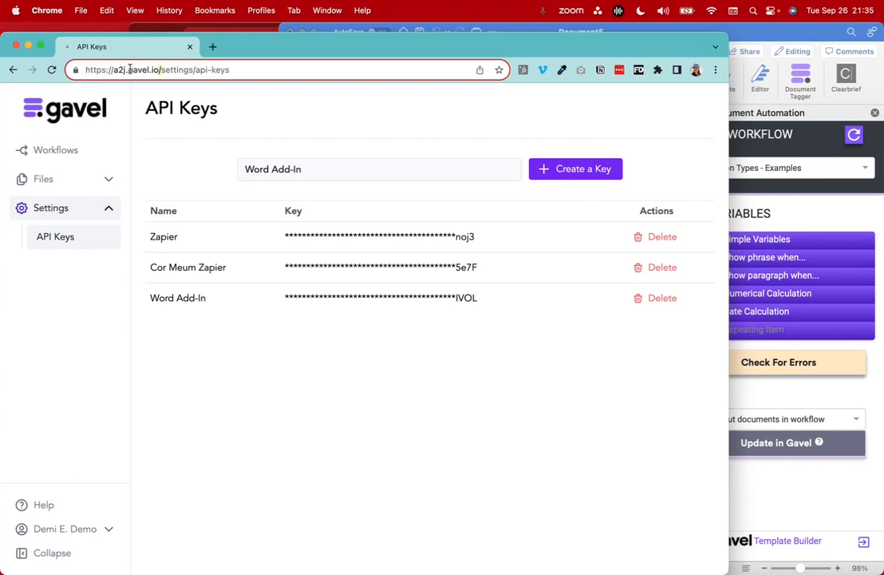
left_click(161, 69)
left_click_drag(156, 69, 114, 70)
Step: Dismiss the new API key dialog of the infra.cormeum.pro account and highlight the custom domain in its web address
left_click(210, 33)
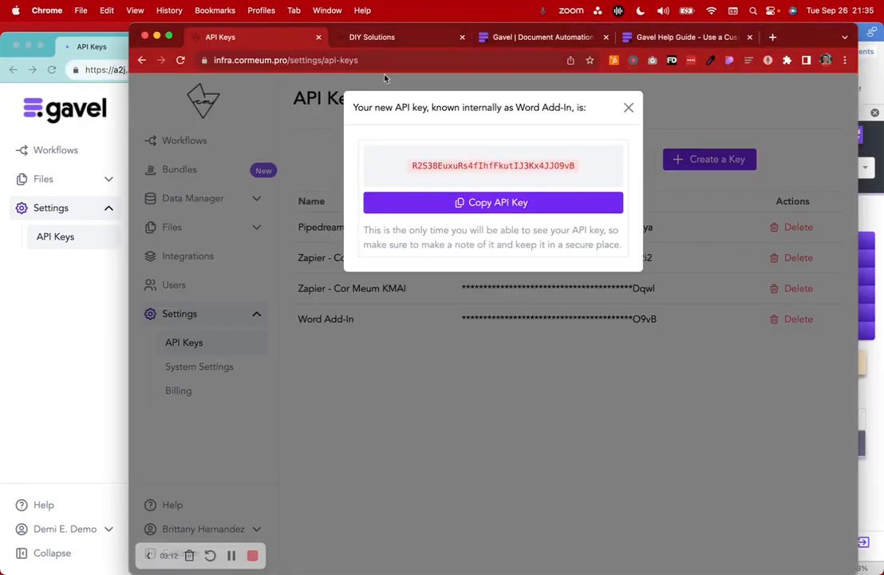
left_click(627, 108)
left_click(276, 58)
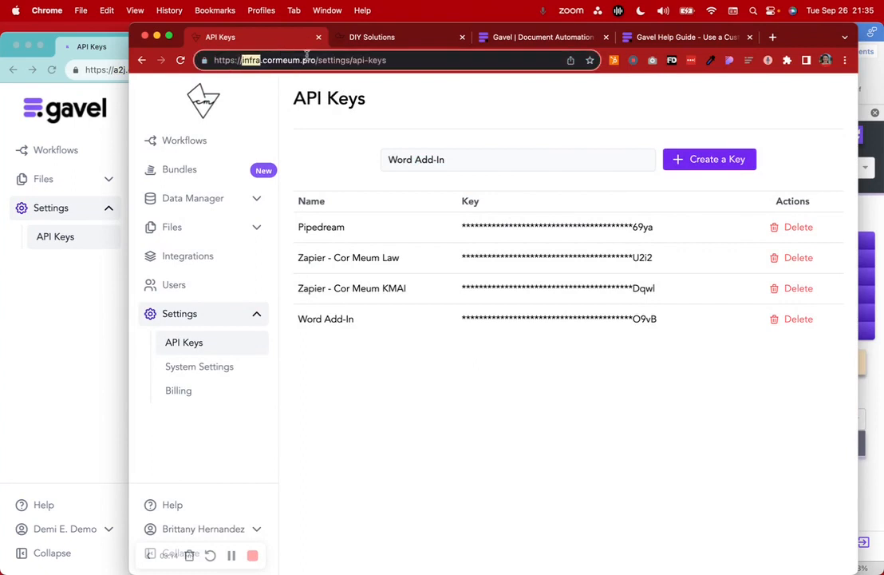
left_click_drag(316, 61, 244, 63)
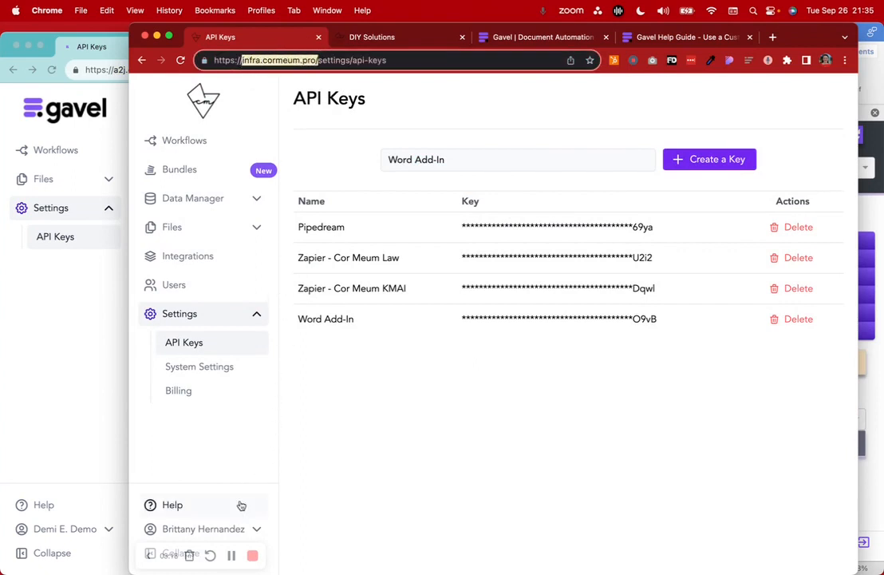
Step: Switch to Word and search the Office Add-ins store for "Gavel"
left_click(379, 527)
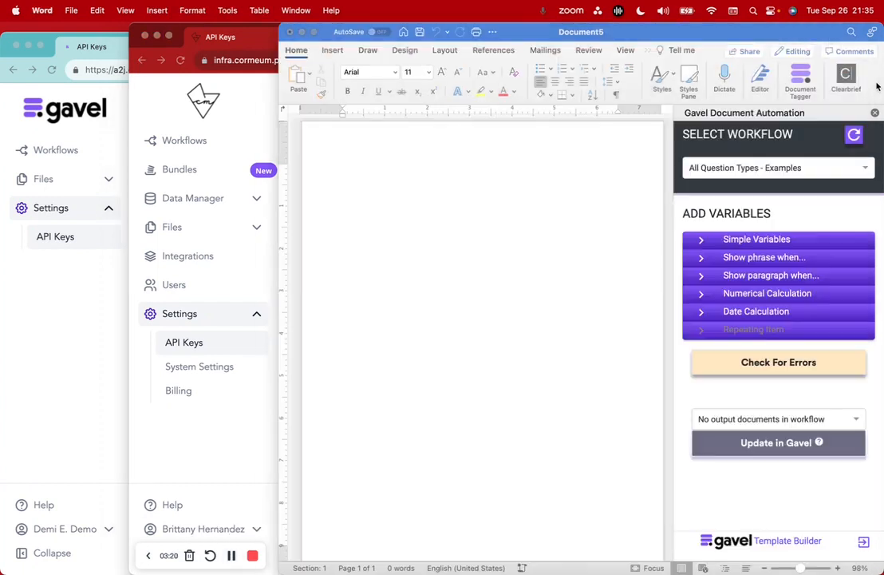
key("super+Tab")
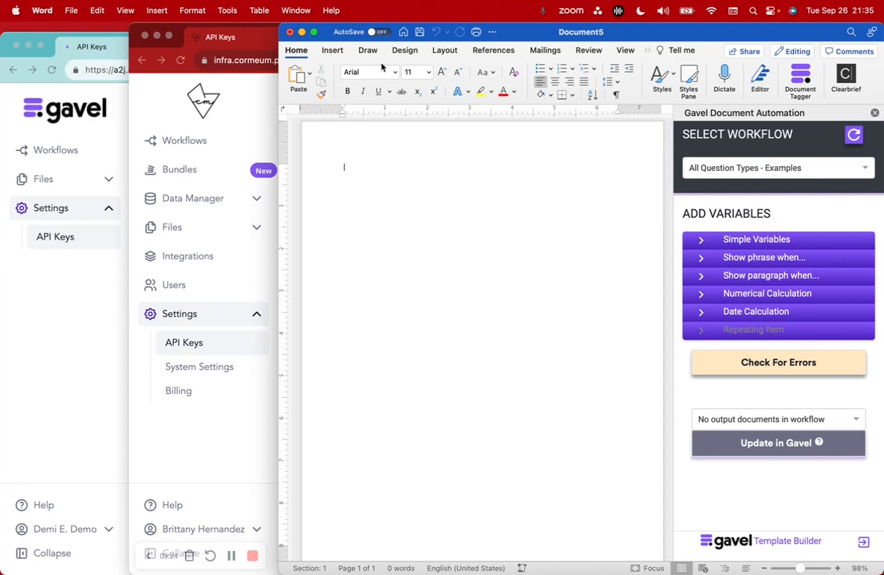
left_click(334, 51)
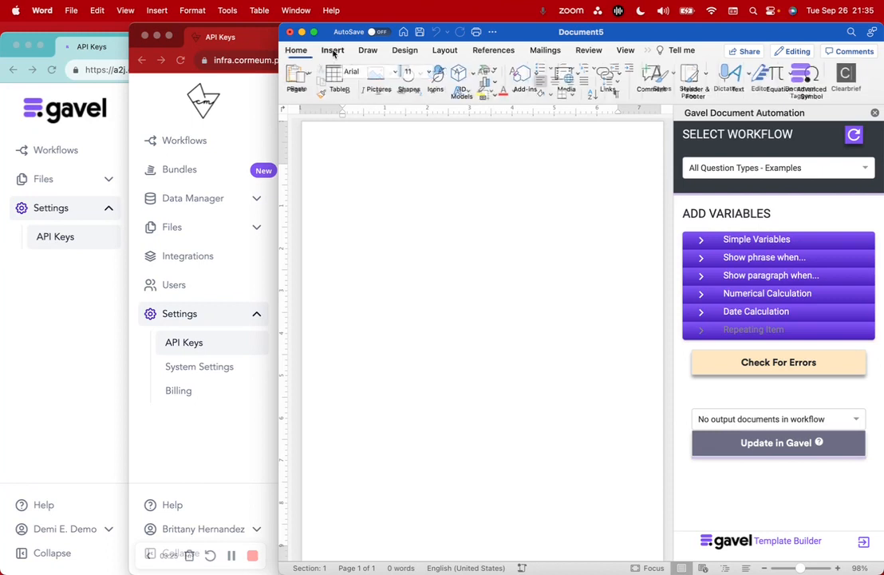
left_click(537, 83)
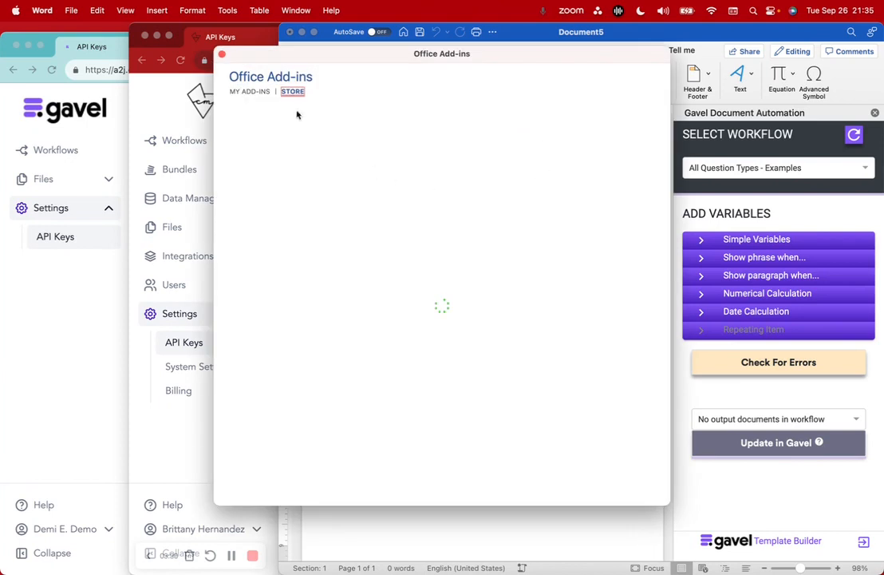
left_click(268, 143)
type("Gavel")
key("Return")
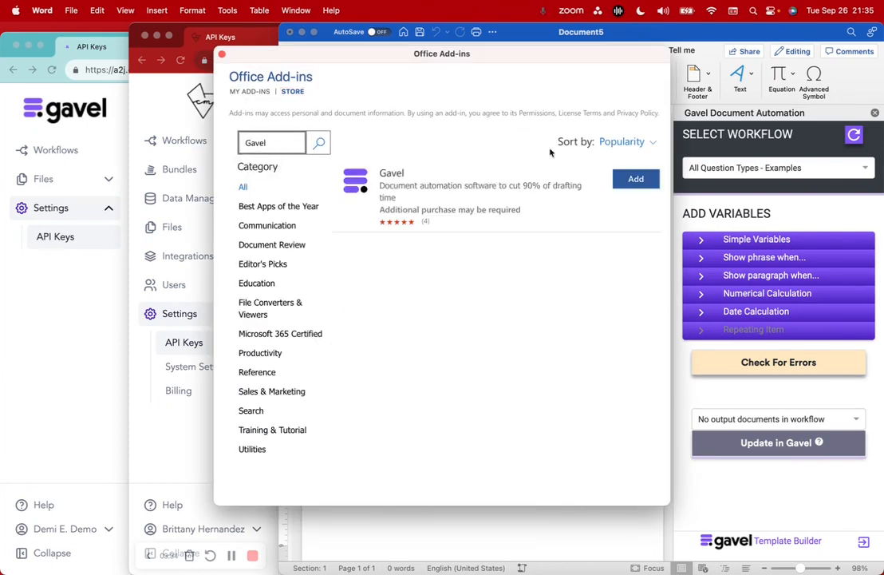
Step: Add the Gavel add-in from the store results and close the Office Add-ins window
left_click(635, 179)
left_click(589, 134)
left_click(222, 54)
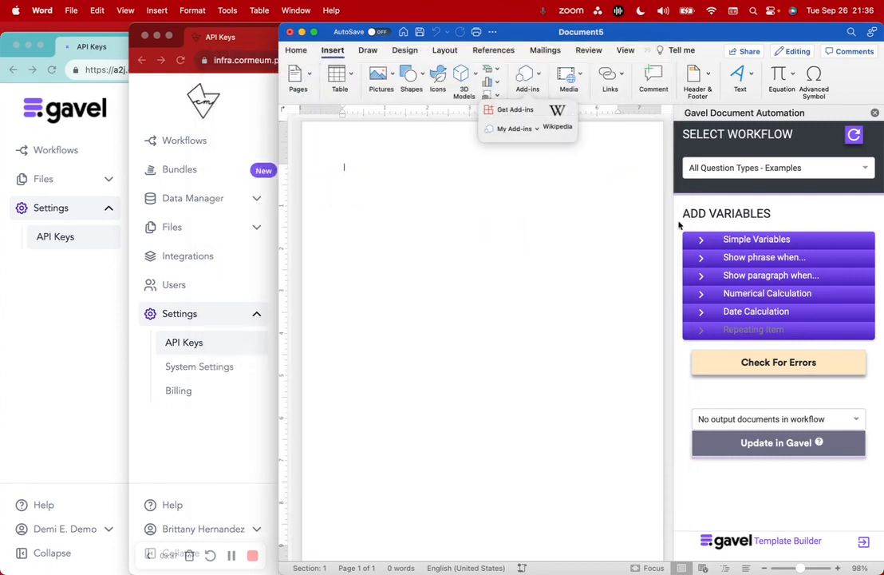
Step: Review the key name field on the infra.cormeum.pro API Keys page in Chrome and return to Word's Gavel add-in
left_click(166, 349)
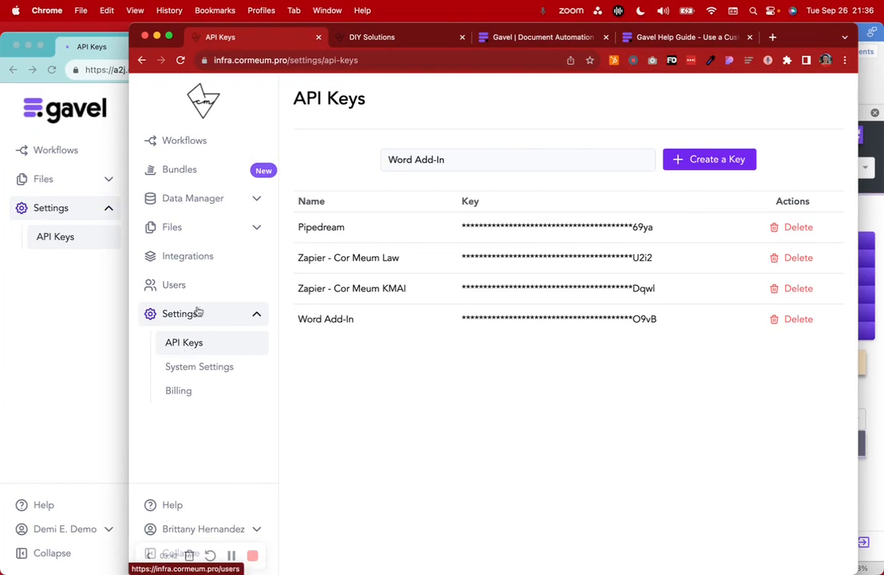
left_click(467, 162)
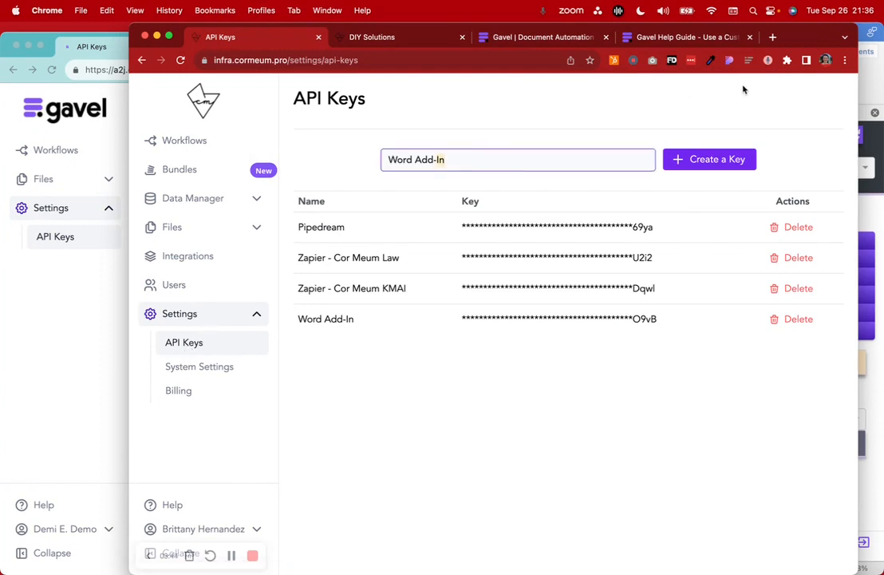
left_click(875, 83)
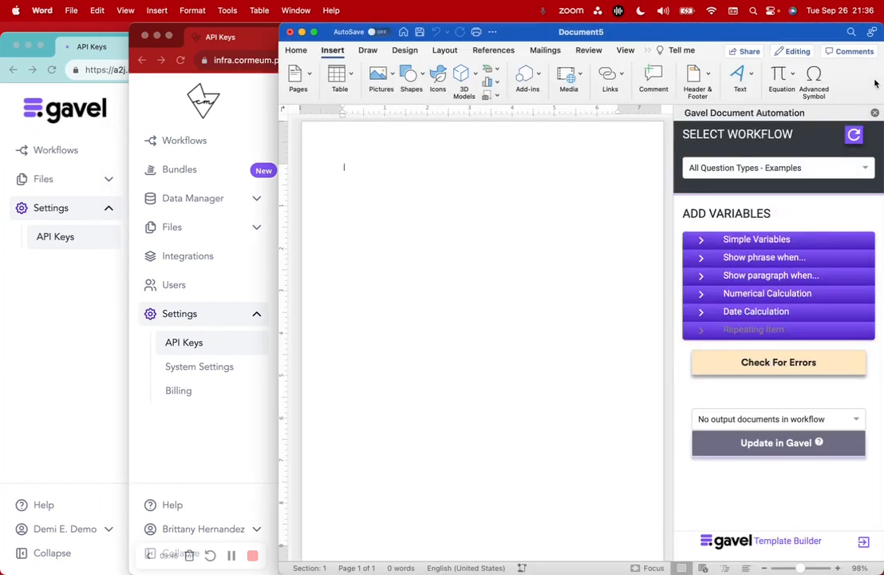
Step: Compare the infra.cormeum.pro custom domain address with the a2j.gavel.io account's address in Chrome
left_click(222, 452)
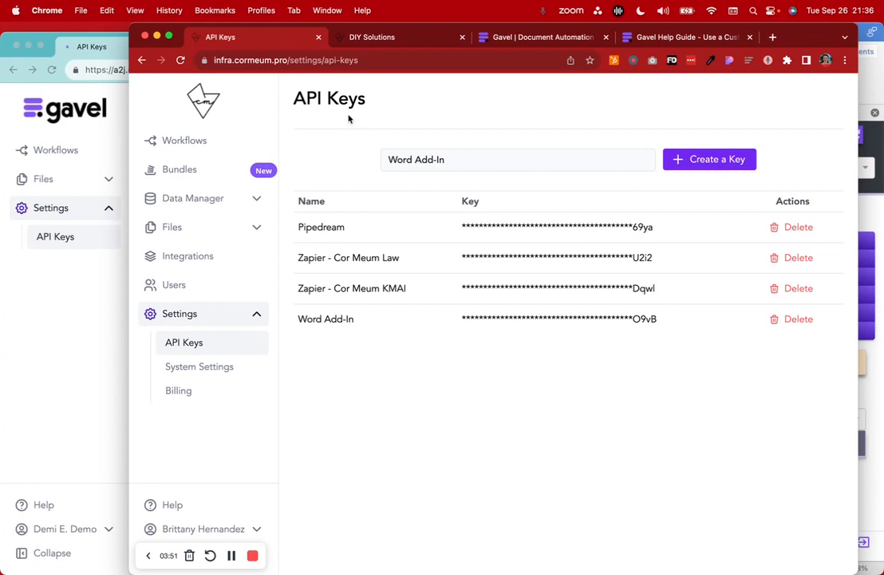
left_click(283, 60)
double_click(282, 60)
triple_click(283, 60)
left_click(112, 80)
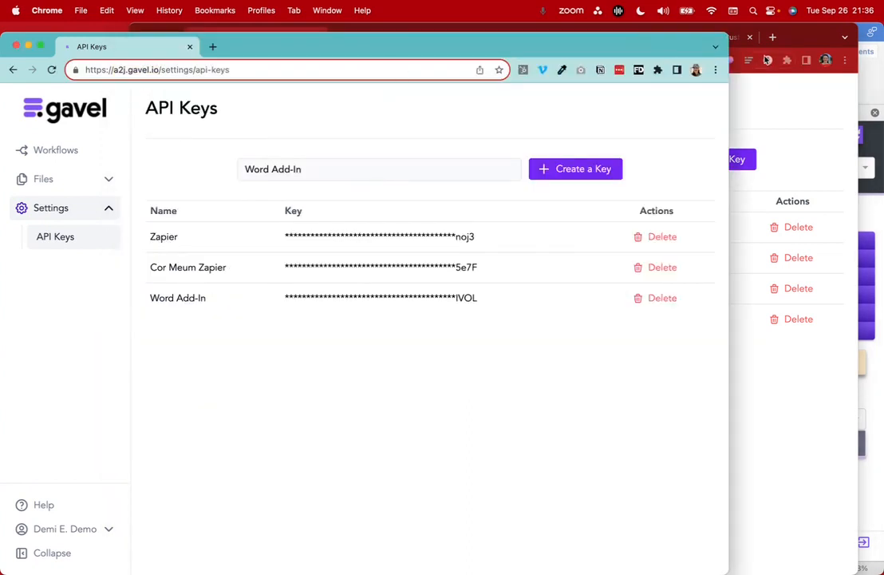
Step: Open the Gavel Help Guide article "Use a Custom Domain" and examine the instructions for setting up a custom subdomain
left_click(685, 37)
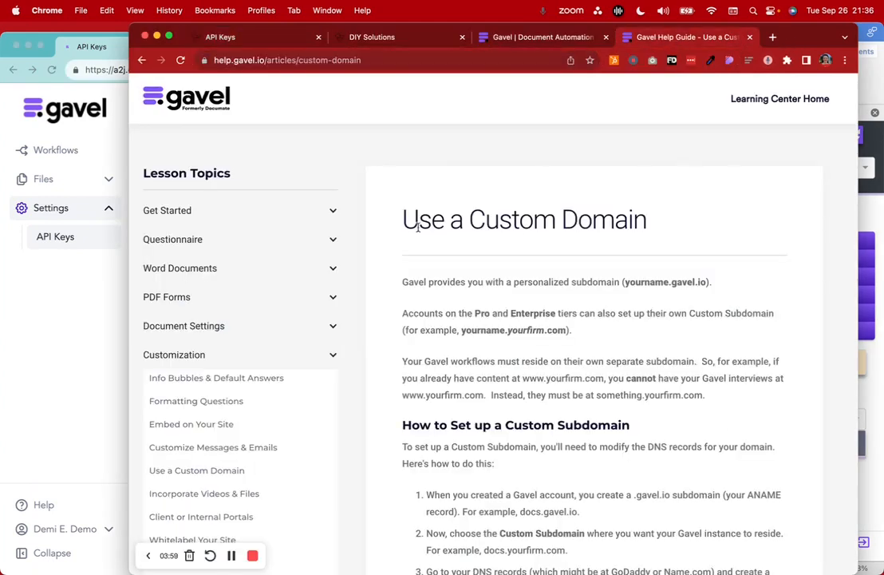
left_click_drag(404, 225, 728, 210)
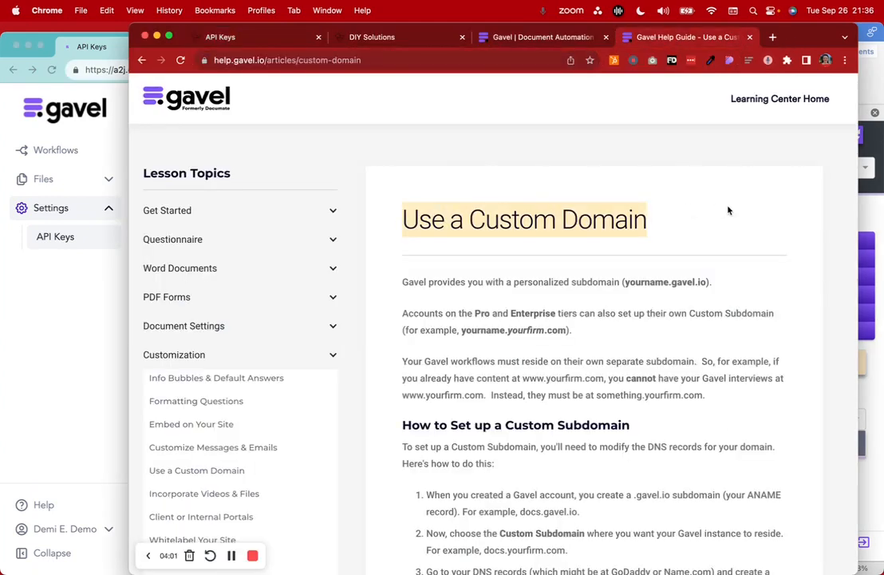
scroll(728, 211, "down", 6)
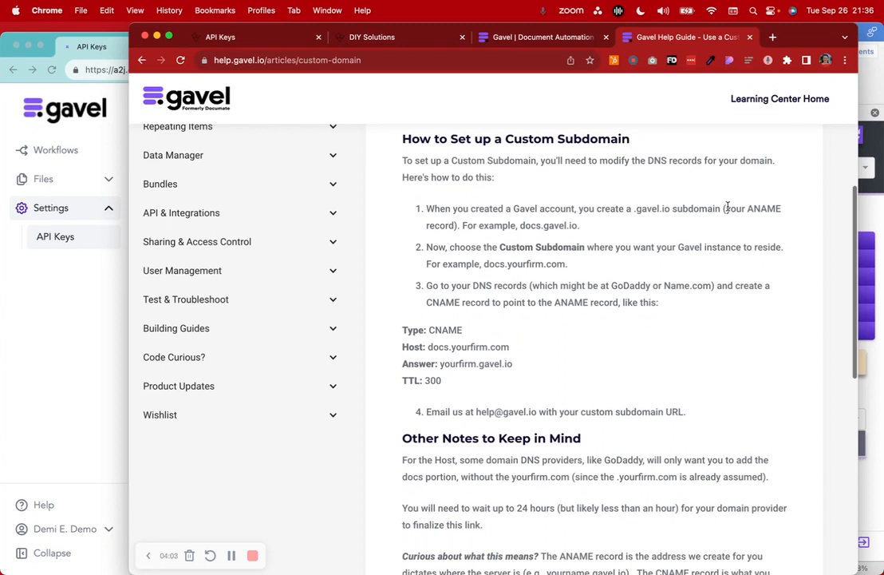
Step: Open cormeumacademy.com in a new browser tab
left_click(772, 37)
type("c")
key("Return")
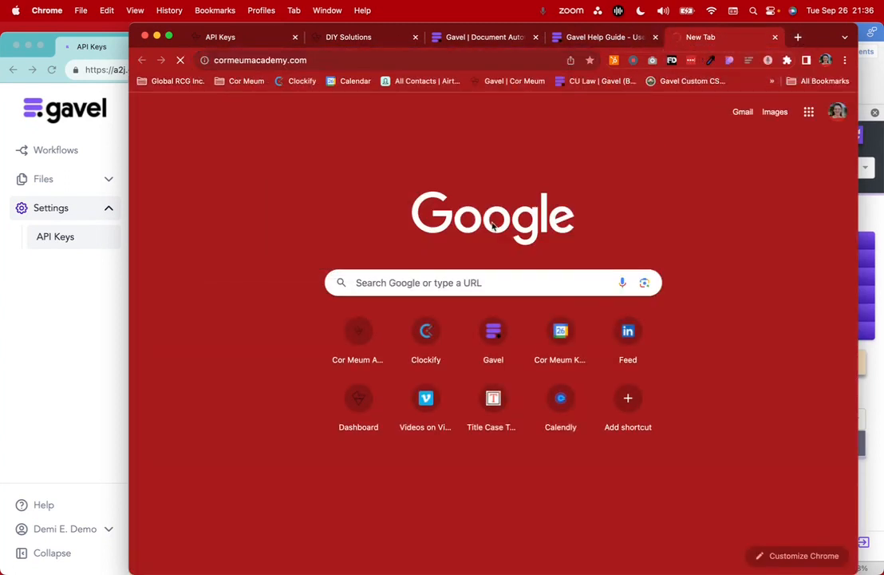